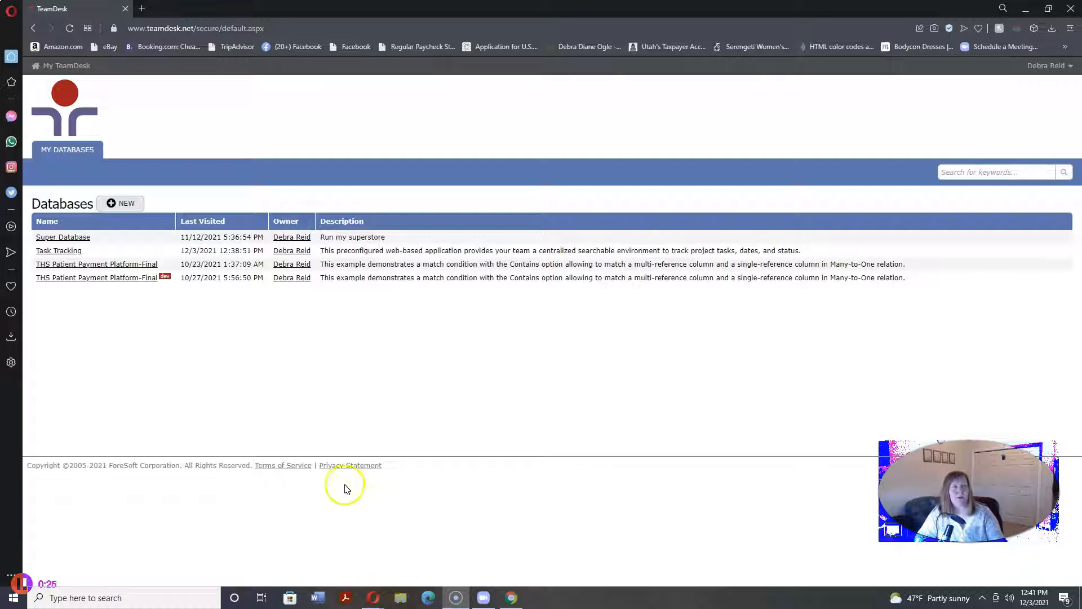
# Open the Task Tracking database and view the CCR project record in the Projects table
pyautogui.click(71, 252)
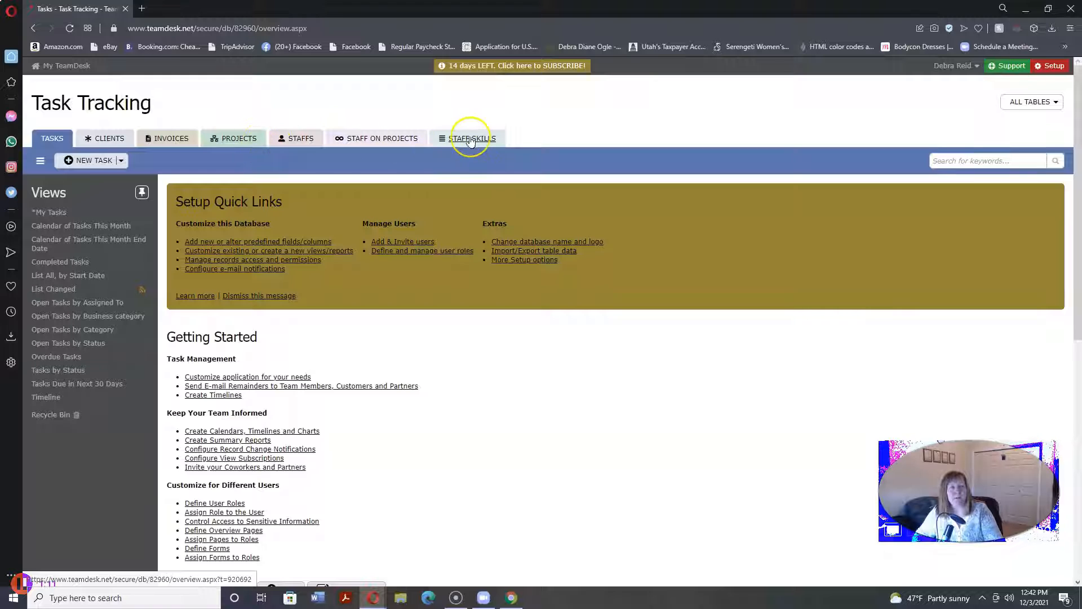
pyautogui.click(241, 141)
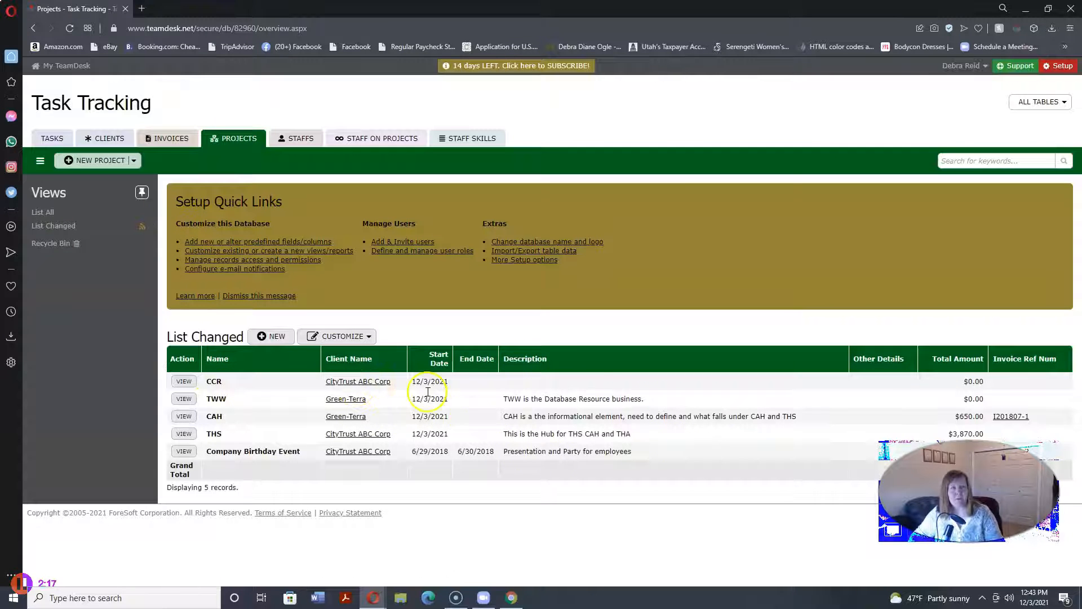
pyautogui.click(184, 382)
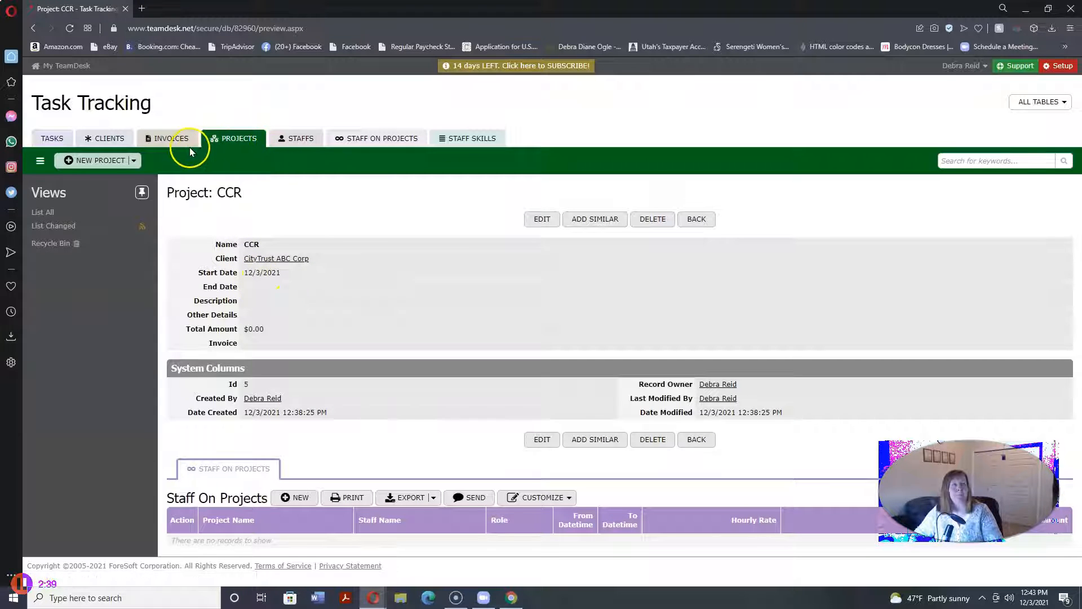
# Look up the CityTrust ABC Corp client in the Clients table and return to the Projects list
pyautogui.click(109, 138)
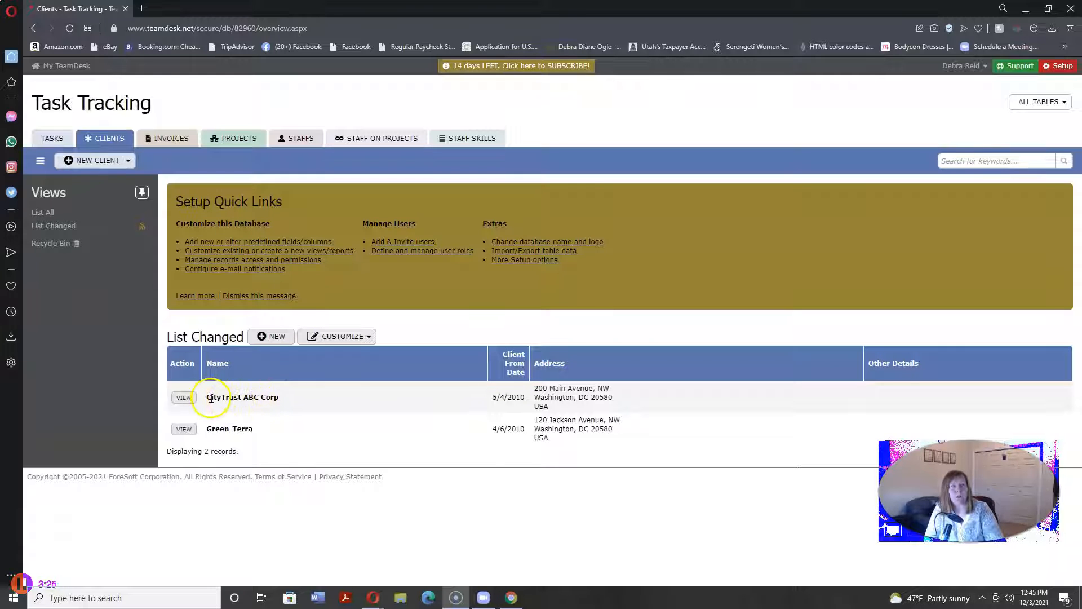
pyautogui.moveTo(210, 398); pyautogui.dragTo(282, 398)
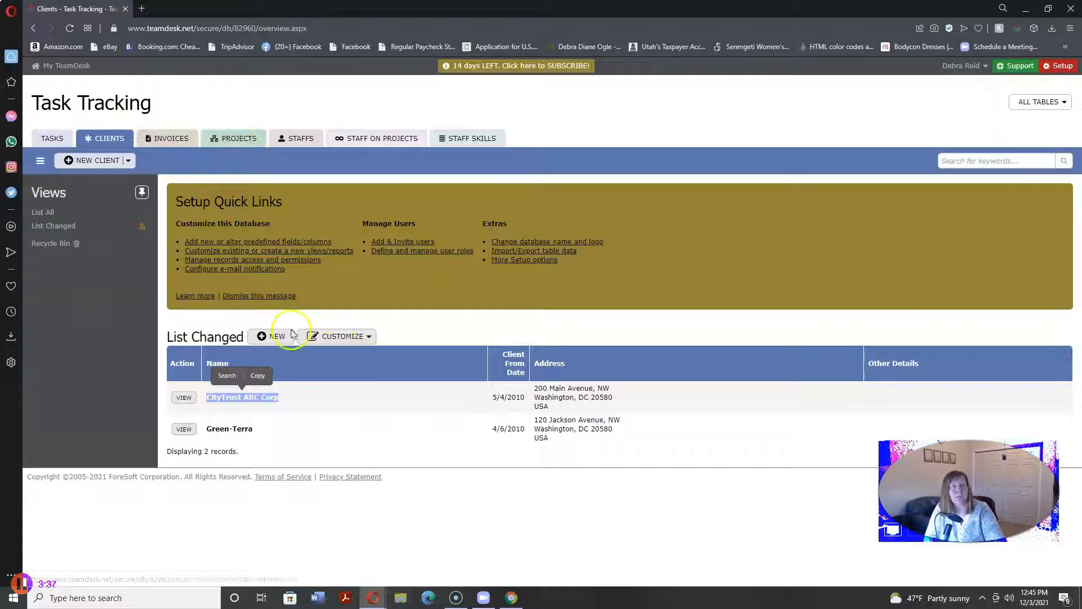
pyautogui.click(239, 141)
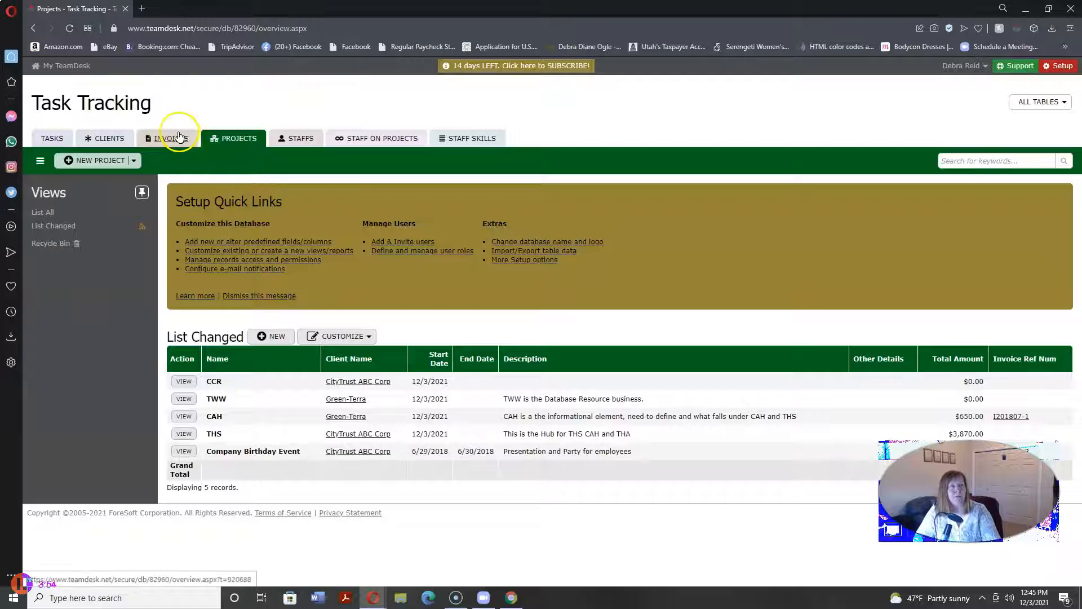
# Review the staff cards in the Staffs table and the Staff On Projects table
pyautogui.click(301, 141)
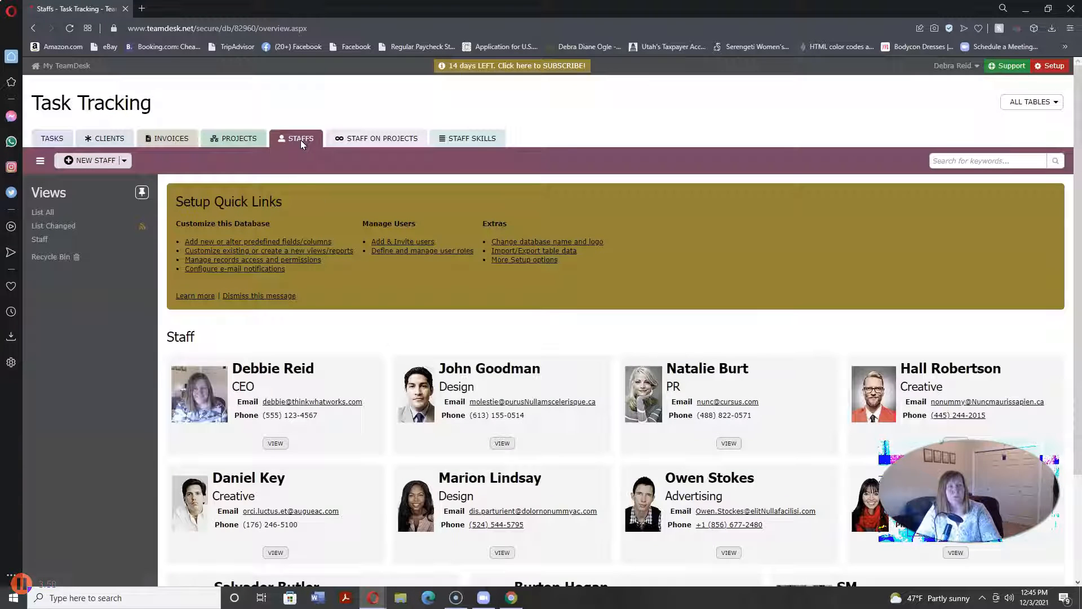
pyautogui.click(939, 331)
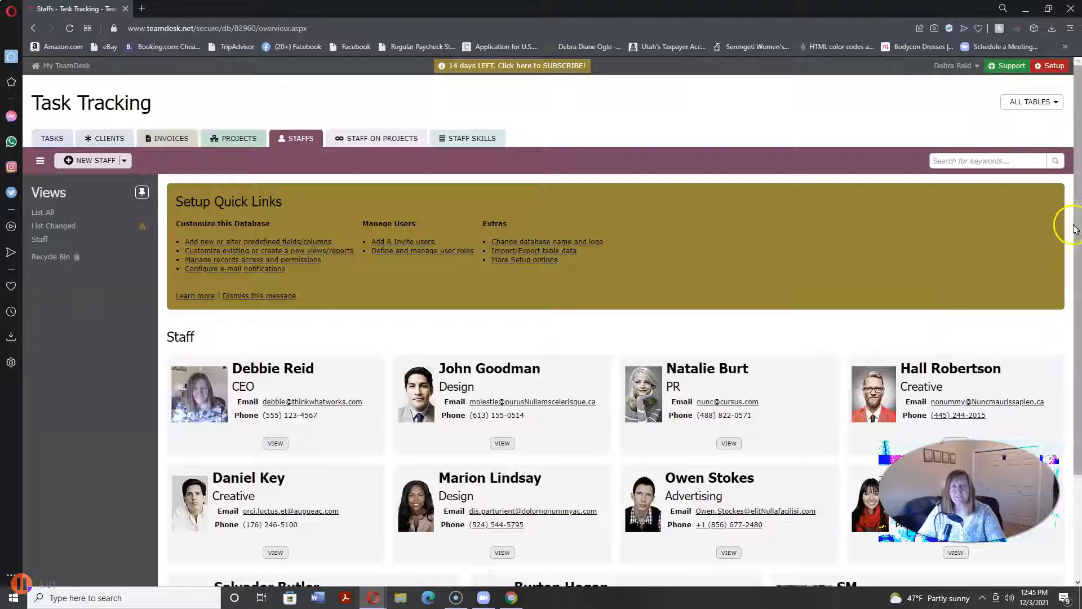
pyautogui.scroll(-2, 1063, 226)
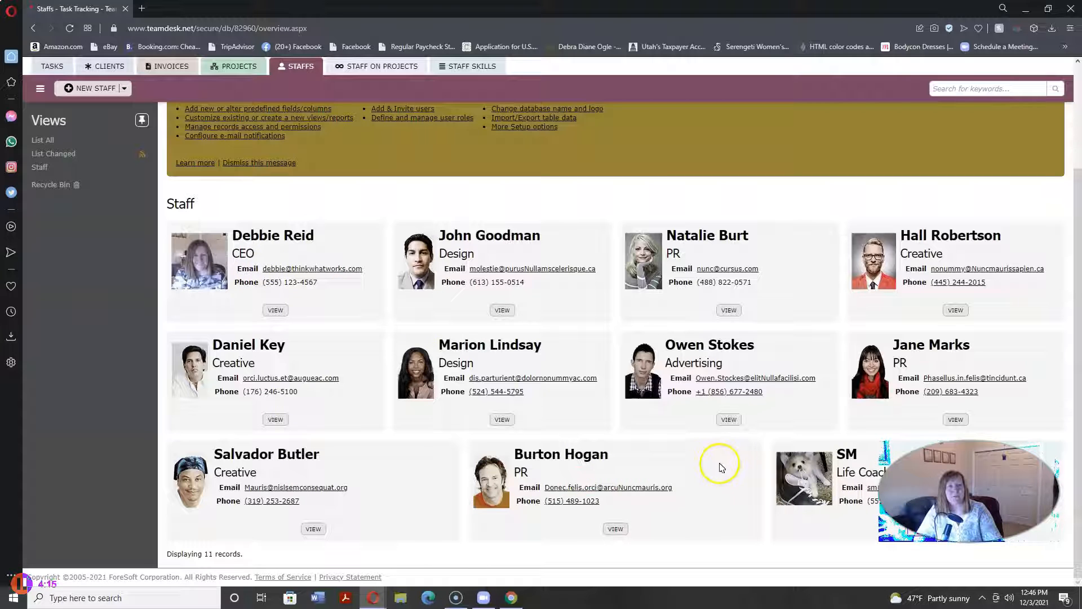
pyautogui.scroll(3, 711, 470)
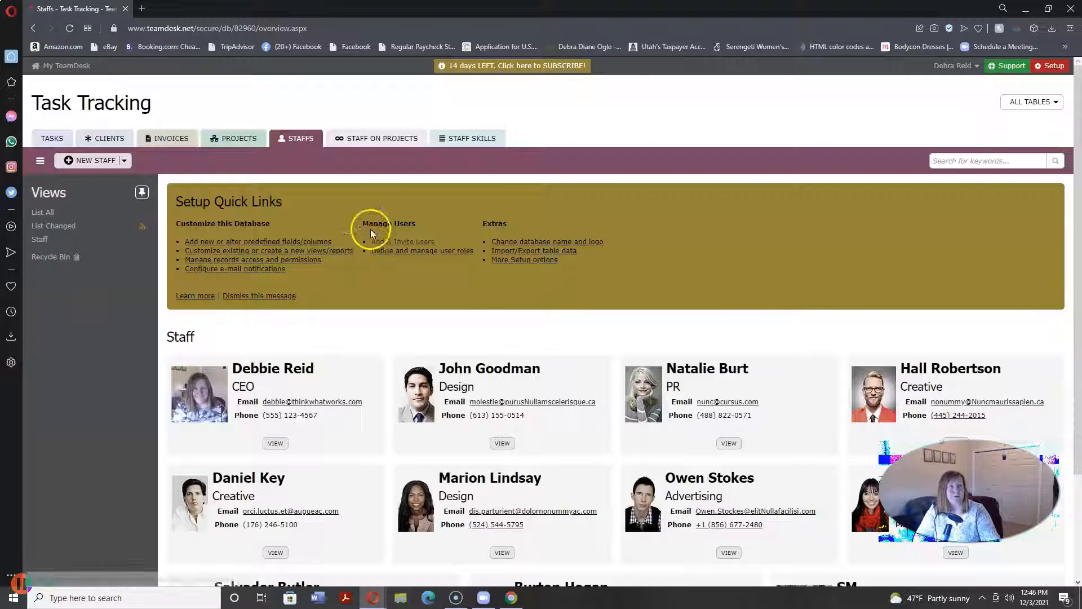
pyautogui.click(378, 139)
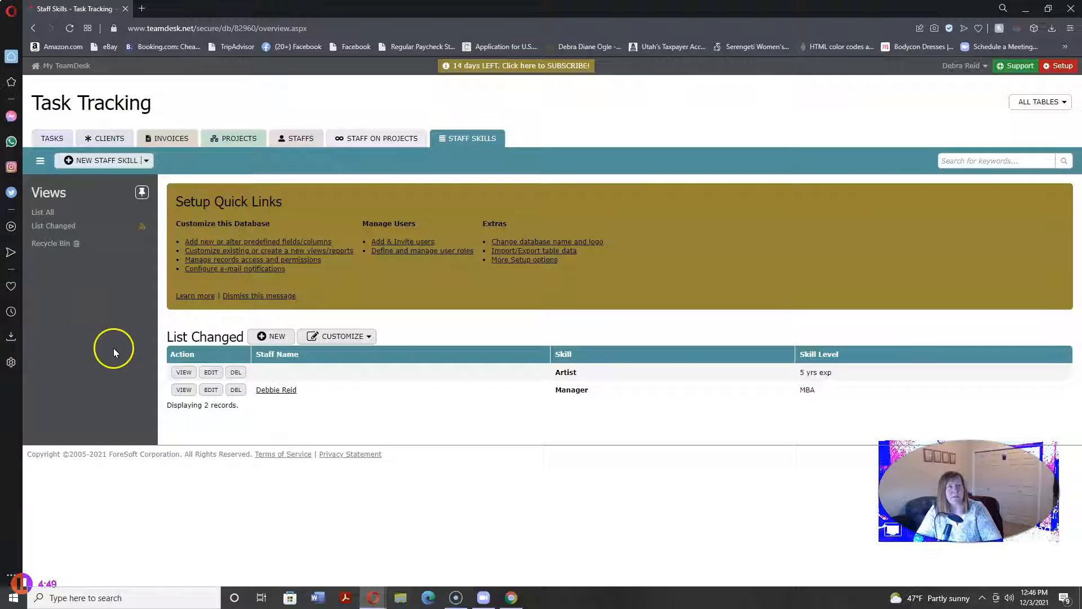
# Review the tasks in the My Tasks view and in this month's calendars by start date and by end date
pyautogui.click(50, 139)
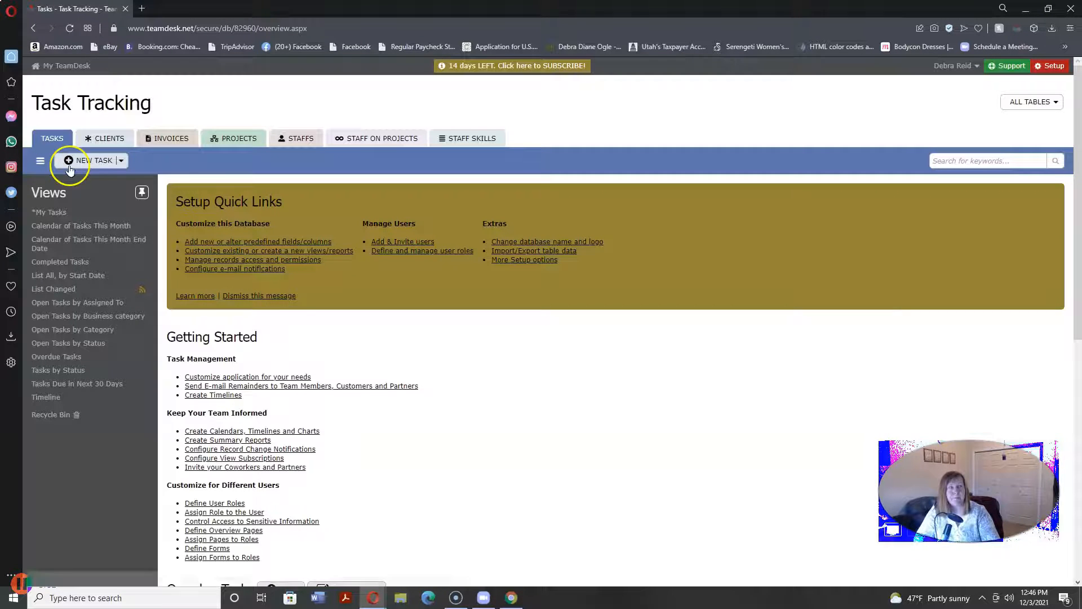
pyautogui.click(54, 218)
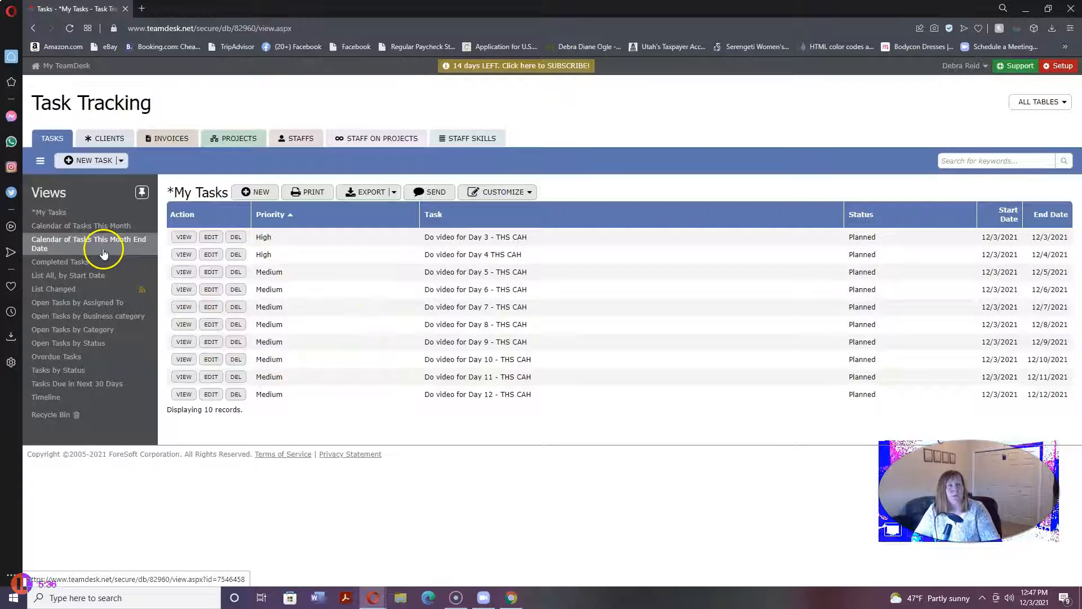
pyautogui.click(93, 226)
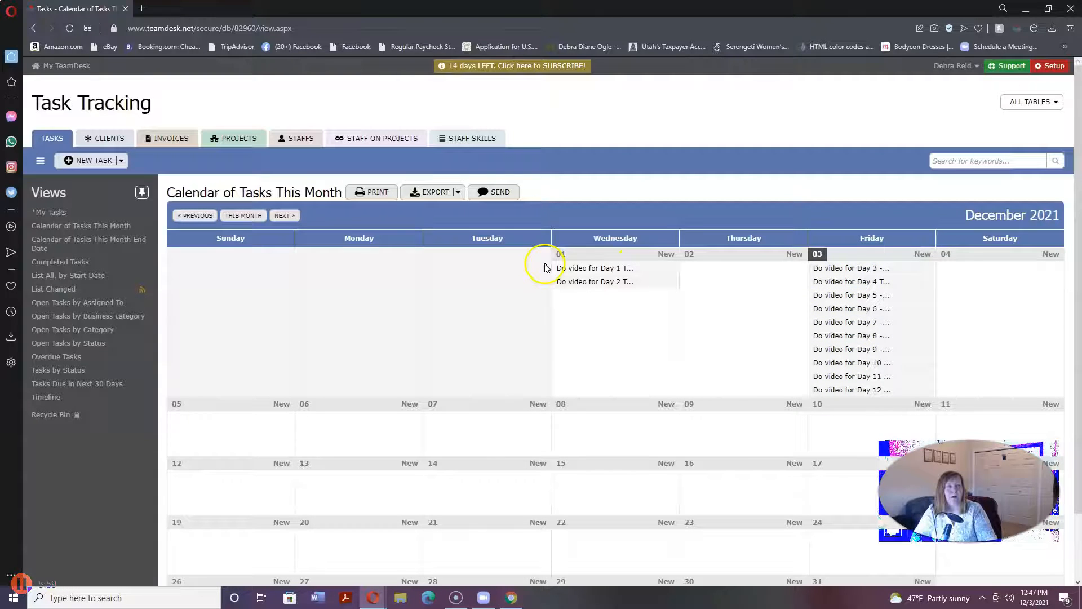
pyautogui.click(114, 242)
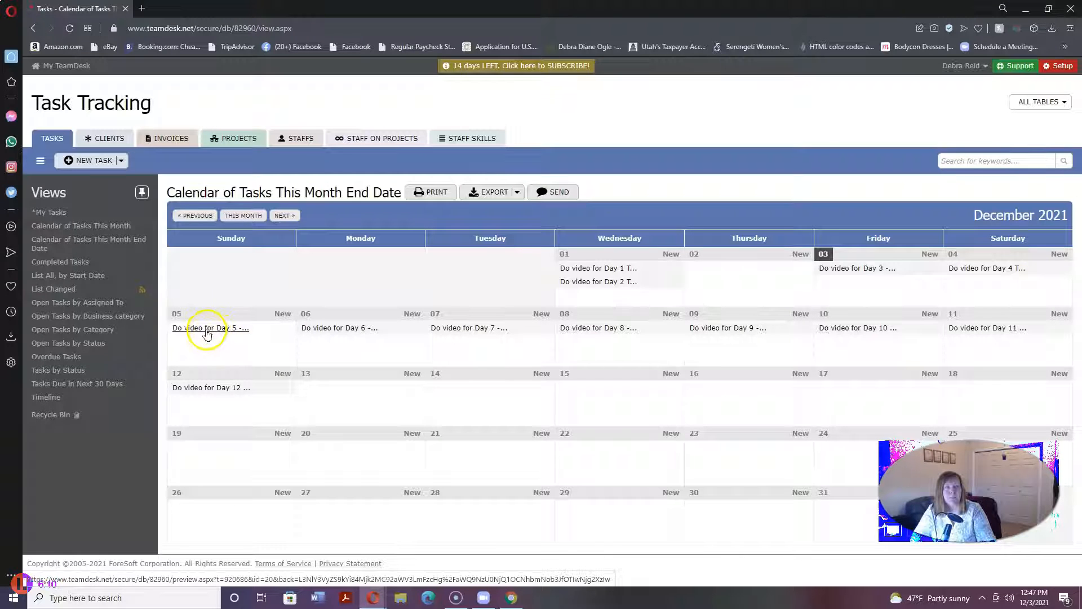
pyautogui.click(361, 188)
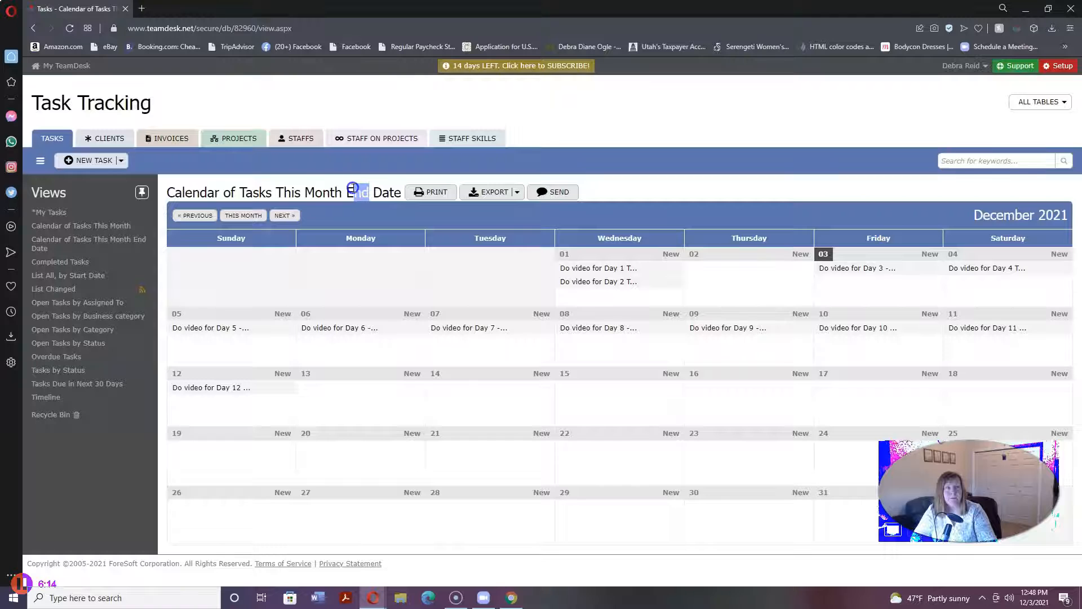
pyautogui.moveTo(353, 188); pyautogui.dragTo(353, 189)
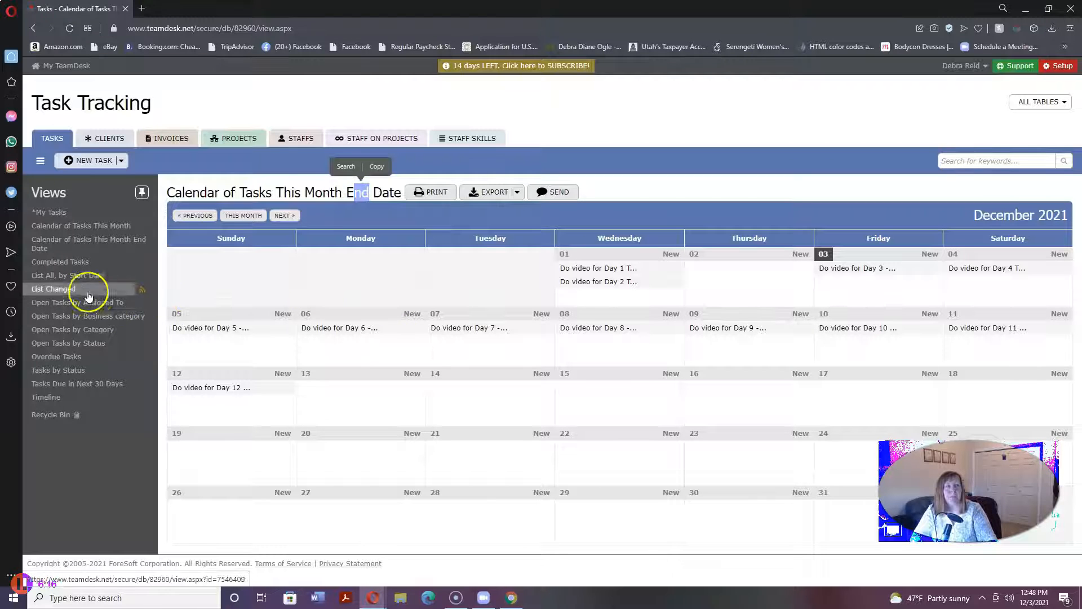
# Duplicate the "List All, by Start Date" view of the Tasks table in the database setup
pyautogui.click(56, 277)
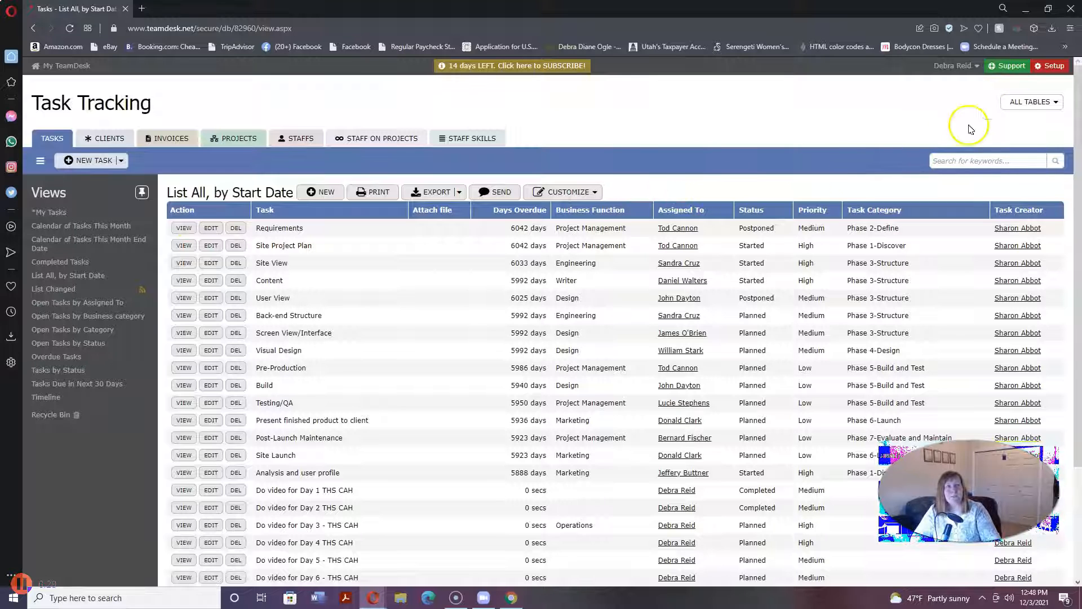
pyautogui.click(1056, 70)
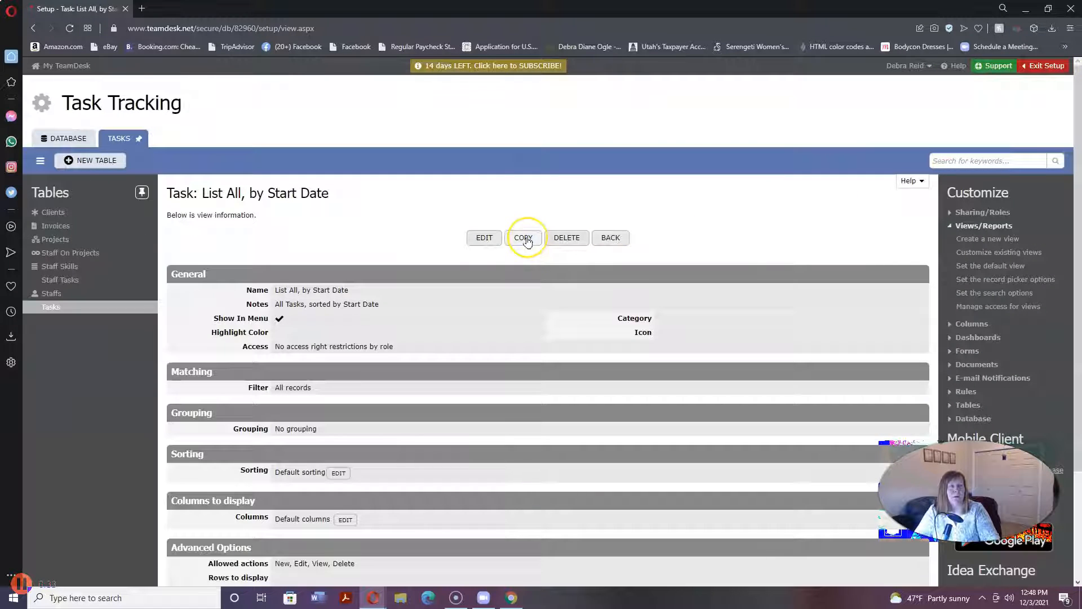
pyautogui.click(527, 241)
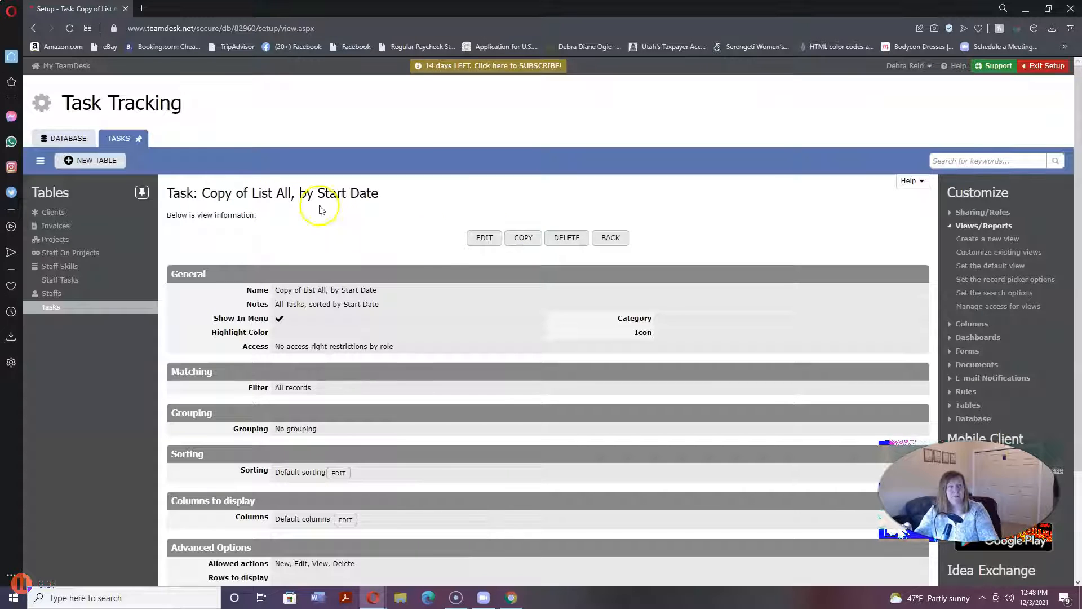
# Rename the copied task view "List All, by End Date" and save it
pyautogui.click(485, 238)
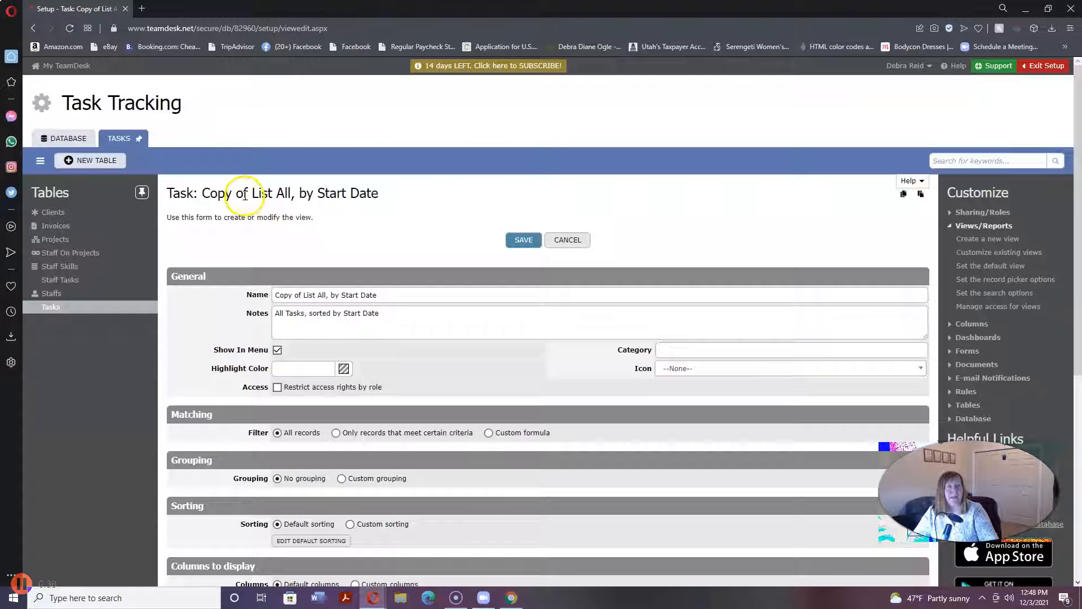
pyautogui.moveTo(250, 193); pyautogui.dragTo(185, 190)
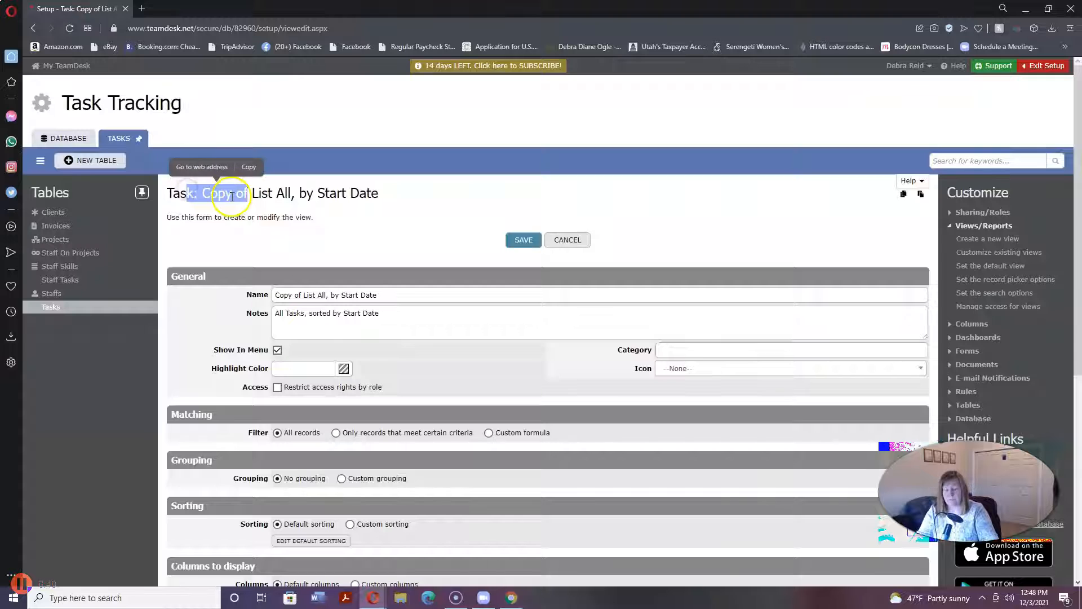
pyautogui.click(321, 224)
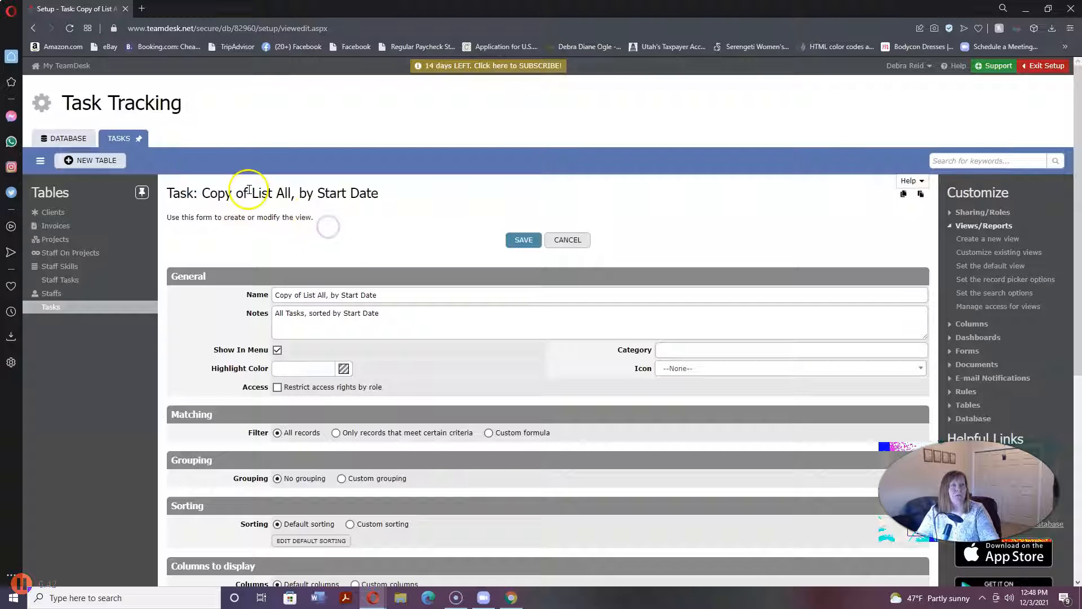
pyautogui.moveTo(254, 192); pyautogui.dragTo(203, 188)
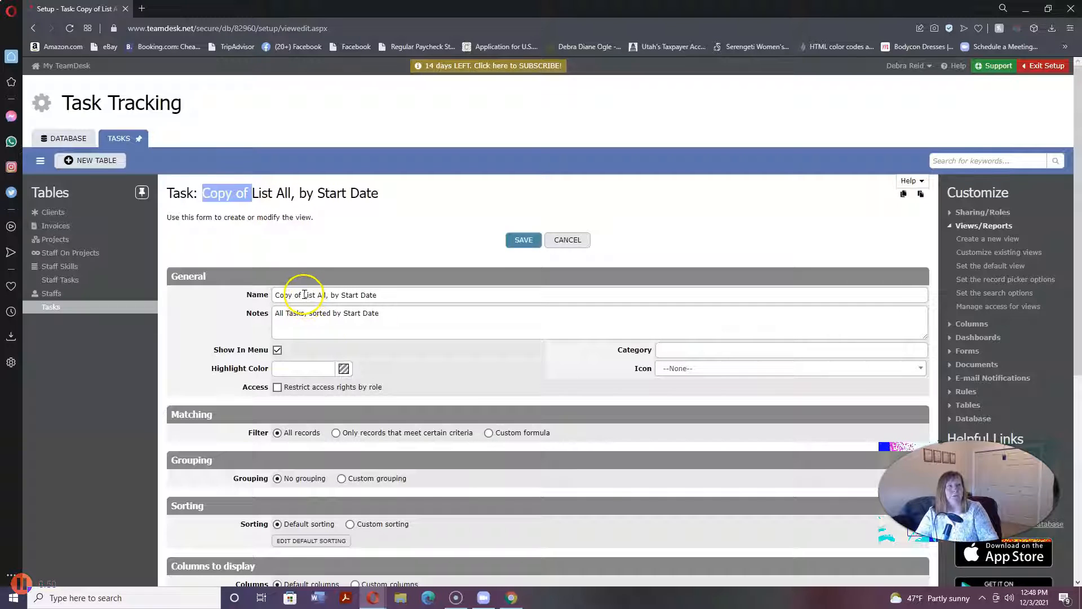
pyautogui.moveTo(305, 294); pyautogui.dragTo(291, 292)
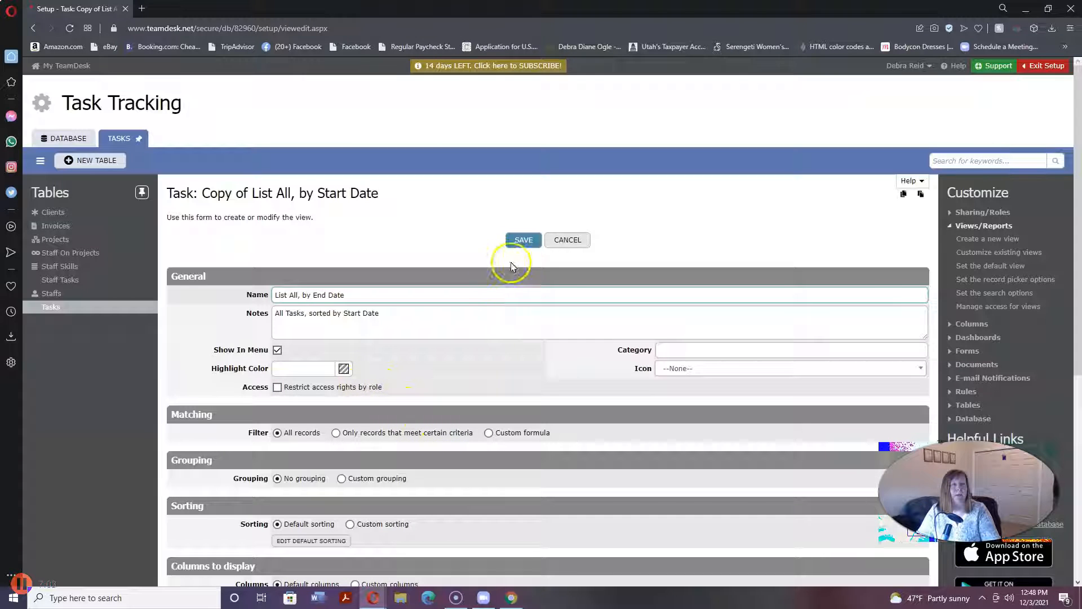
pyautogui.click(523, 243)
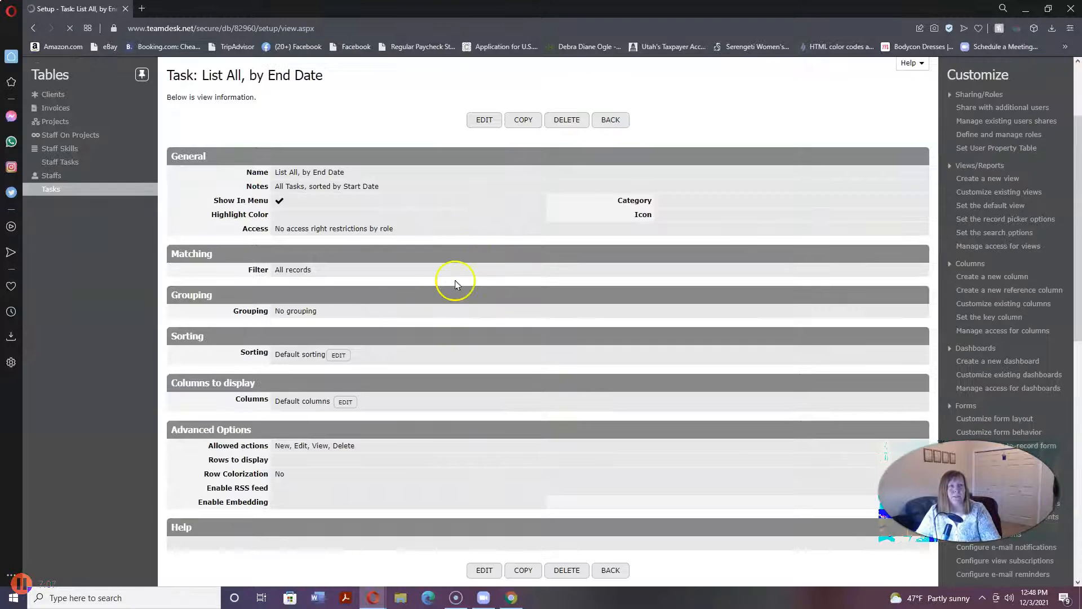
# Restrict the "List All, by End Date" view to records meeting an End Date "is" criterion with no date entered, and save it
pyautogui.click(484, 118)
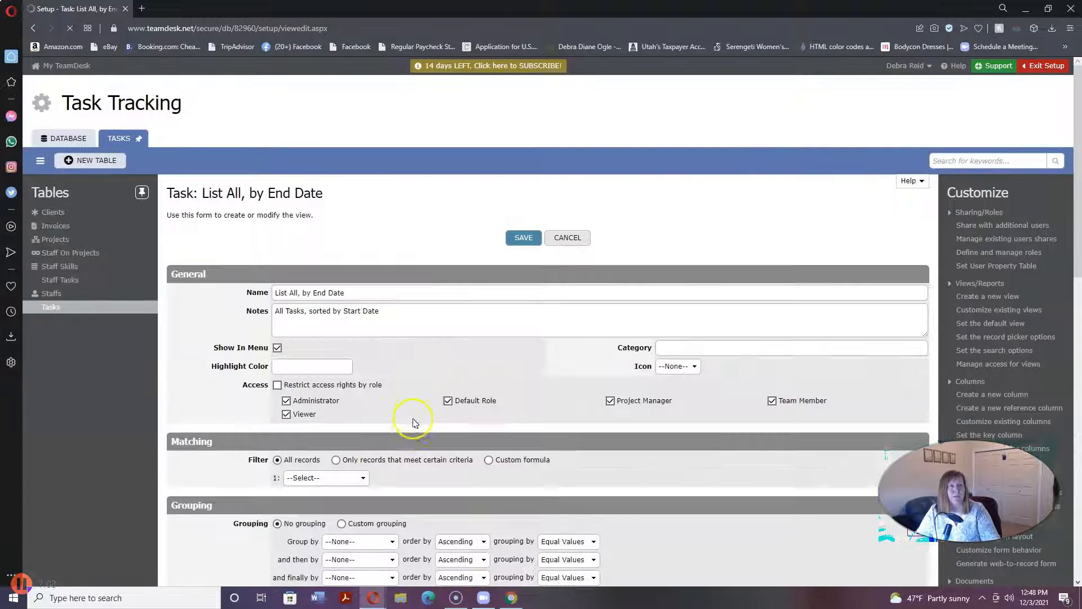
pyautogui.moveTo(1079, 166); pyautogui.dragTo(1079, 285)
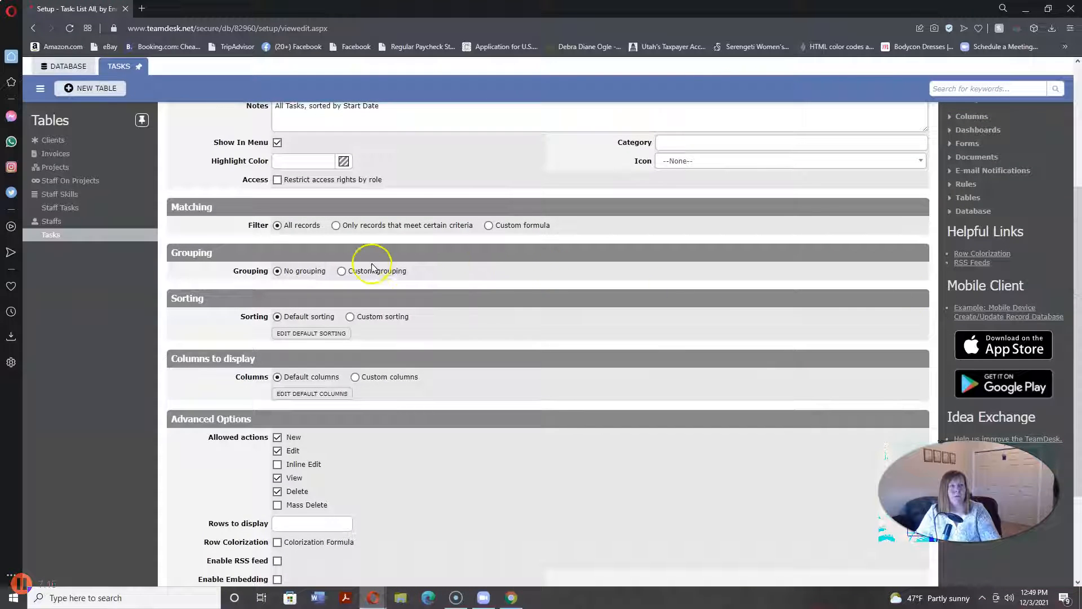
pyautogui.click(336, 226)
pyautogui.click(320, 245)
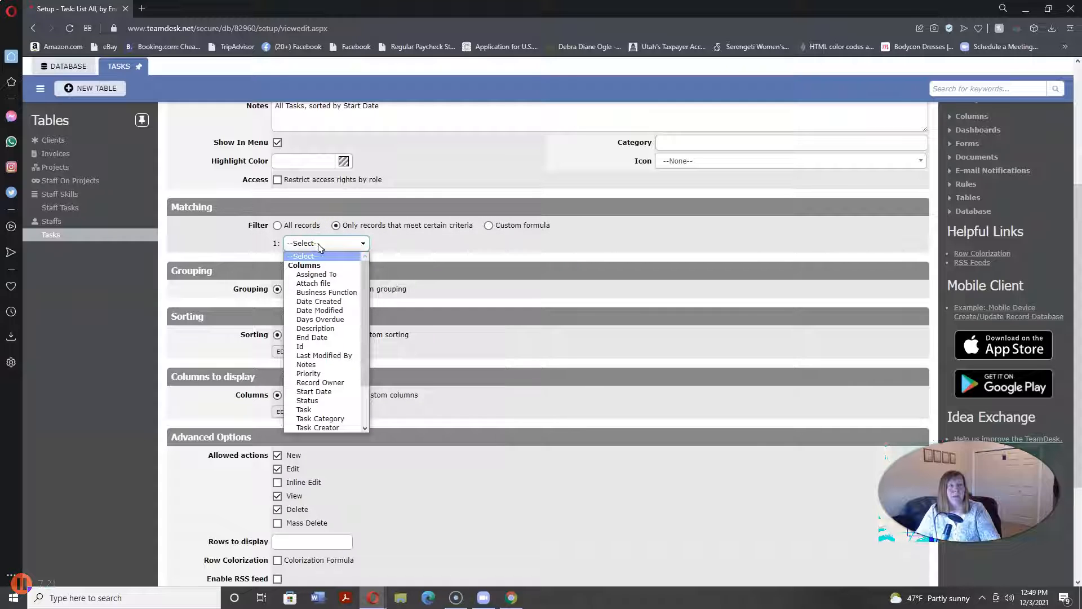
pyautogui.click(316, 337)
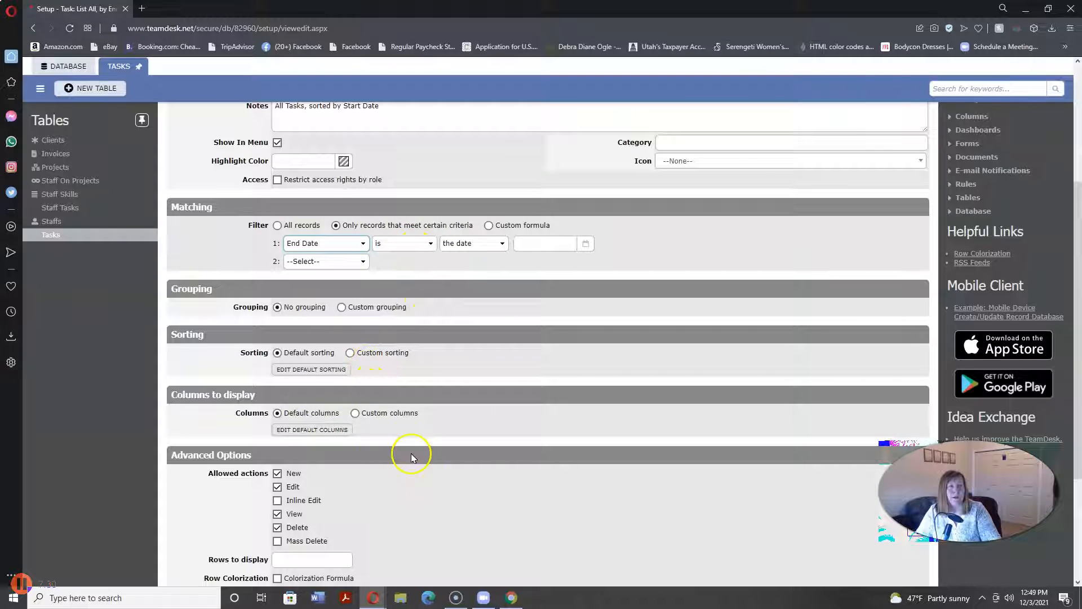
pyautogui.scroll(-3, 416, 474)
pyautogui.scroll(7, 482, 213)
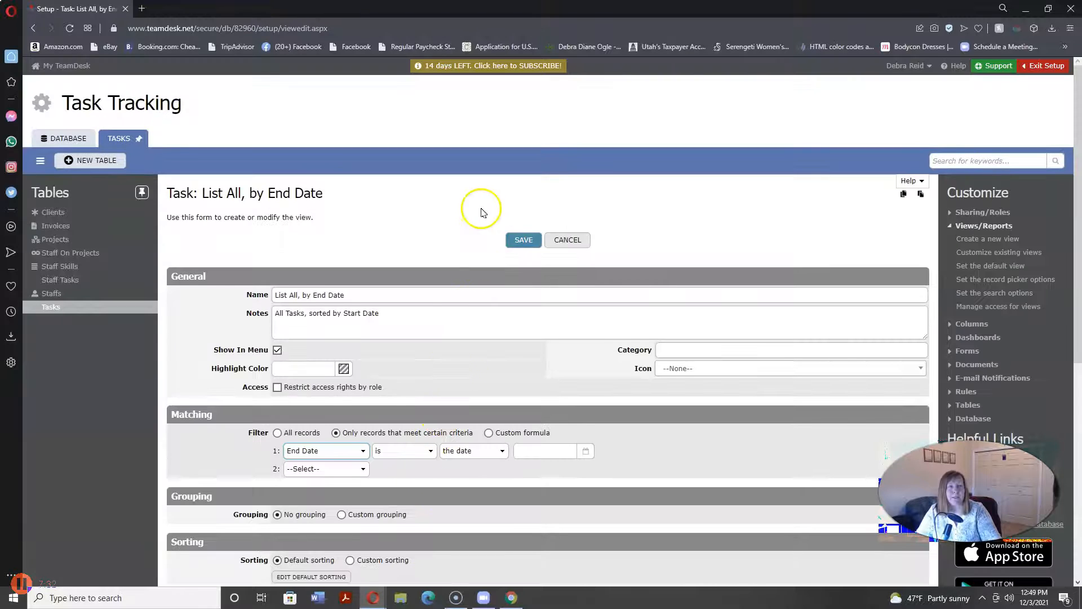
pyautogui.click(522, 239)
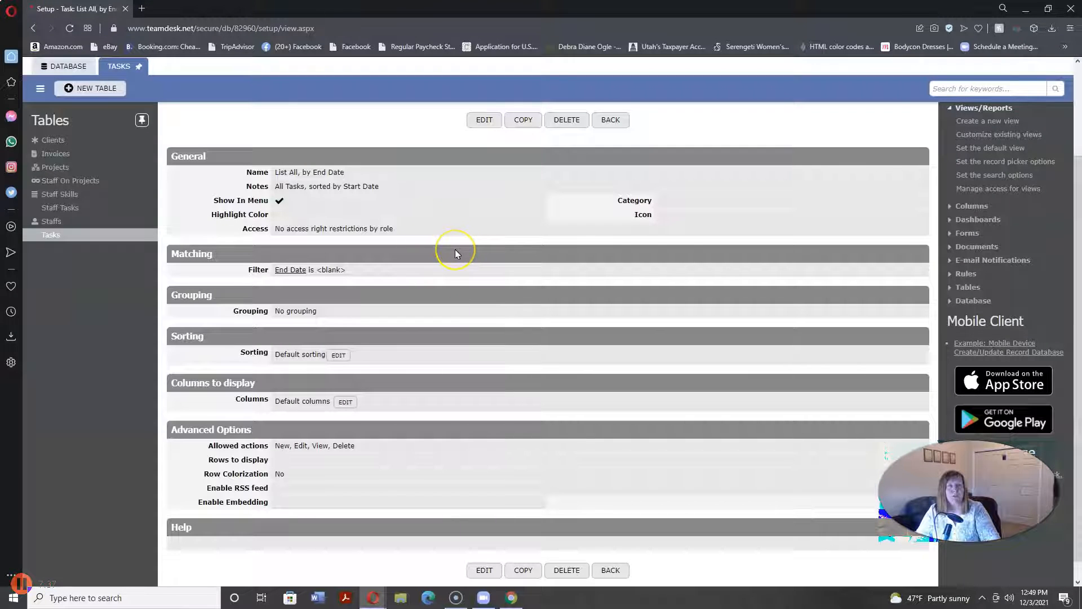
# Edit the "List All, by End Date" view so its filter matches records whose End Date is "this month"
pyautogui.scroll(3, 456, 250)
pyautogui.click(484, 239)
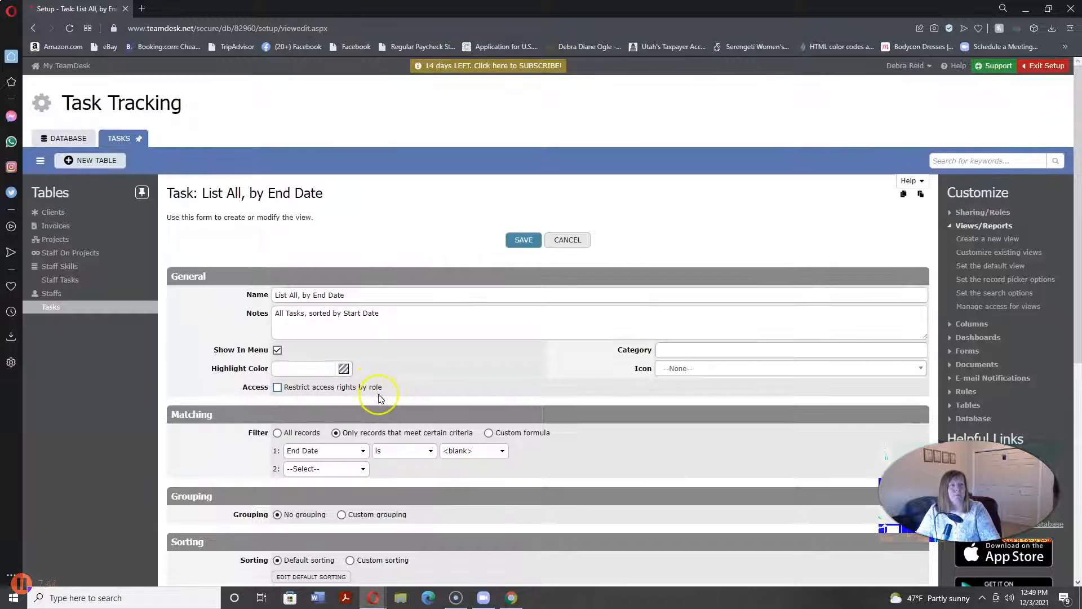
pyautogui.click(461, 454)
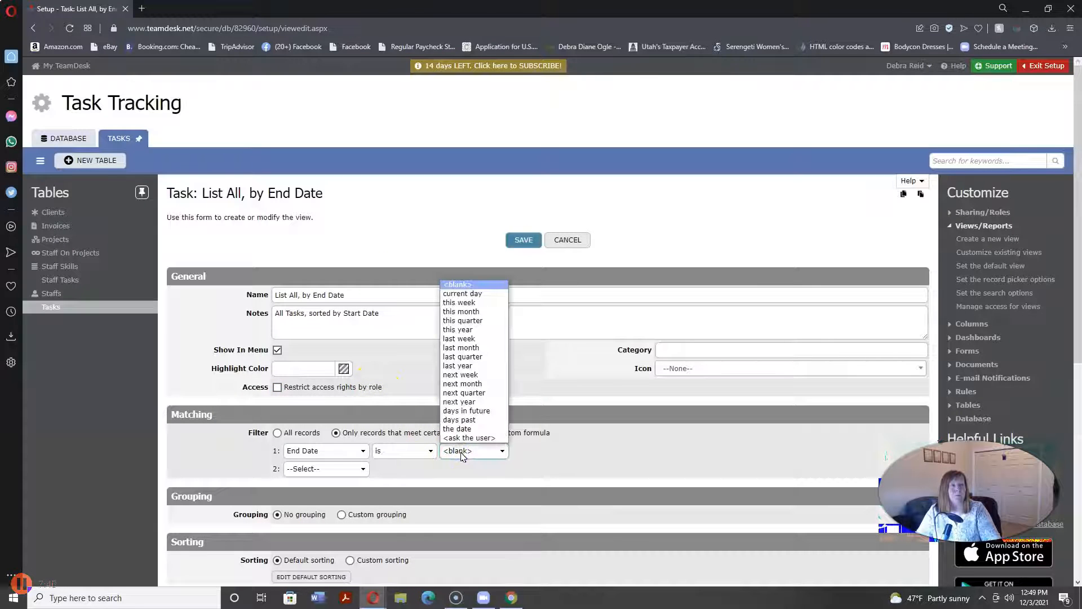
pyautogui.click(471, 296)
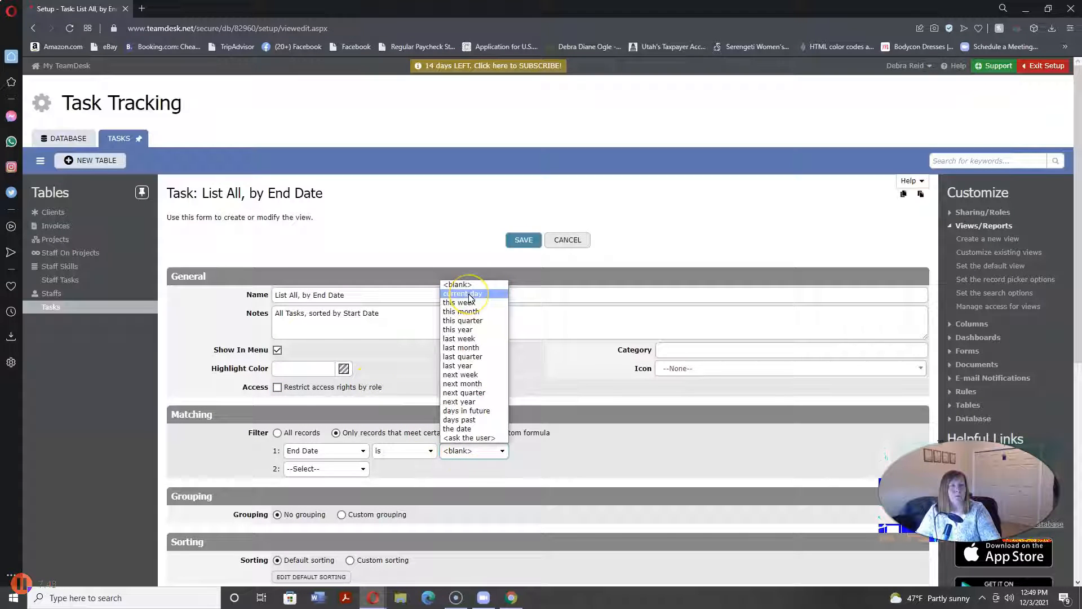
pyautogui.click(468, 312)
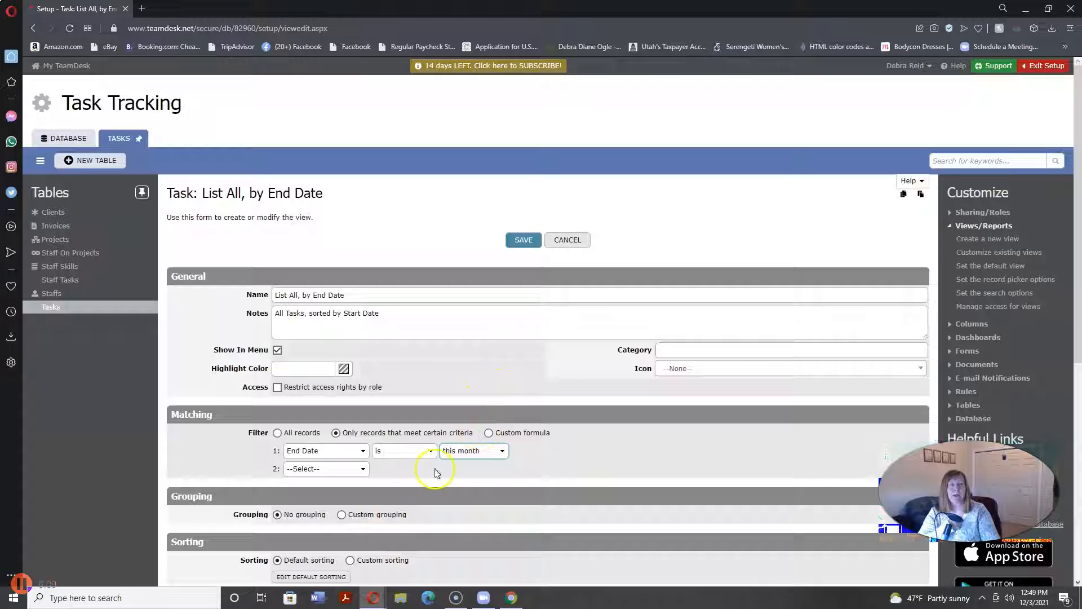
# Apply custom grouping by Assigned To in the "List All, by End Date" view, save it, and exit the database setup
pyautogui.click(342, 514)
pyautogui.click(356, 533)
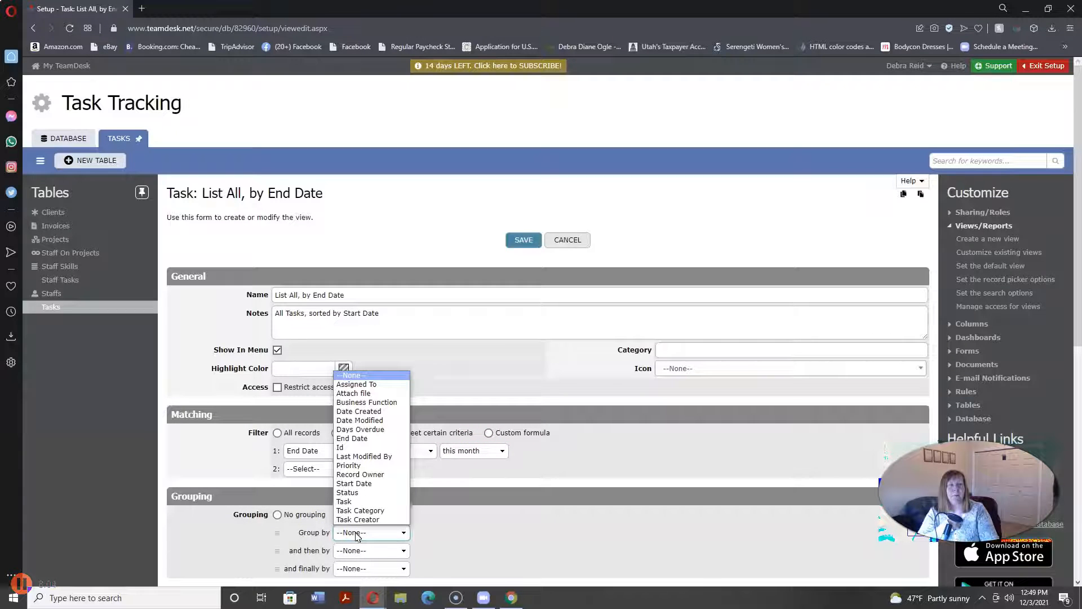
pyautogui.click(375, 384)
pyautogui.click(527, 239)
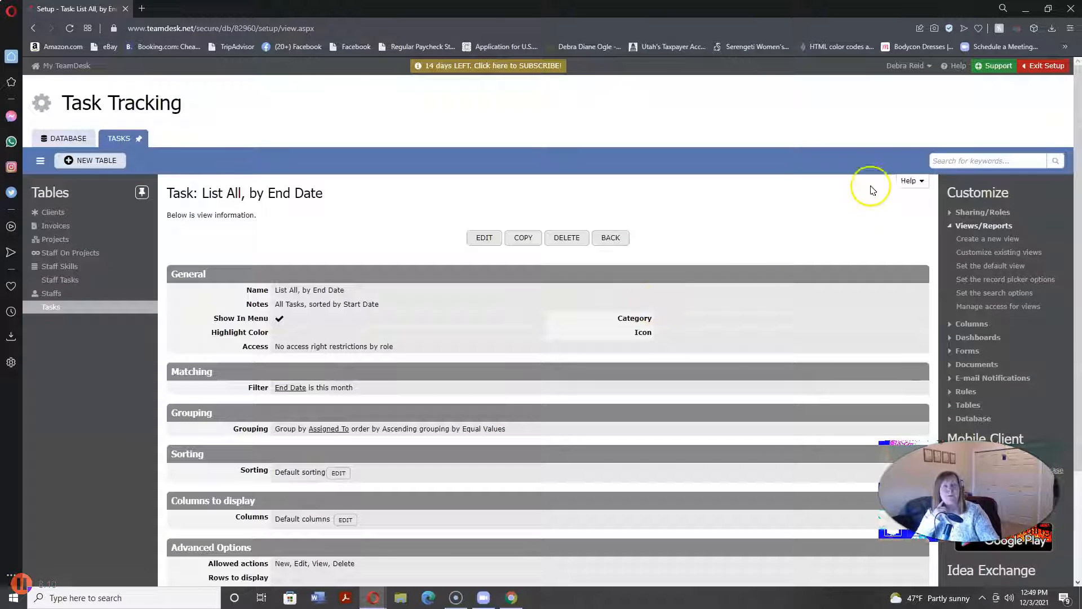
pyautogui.click(1050, 65)
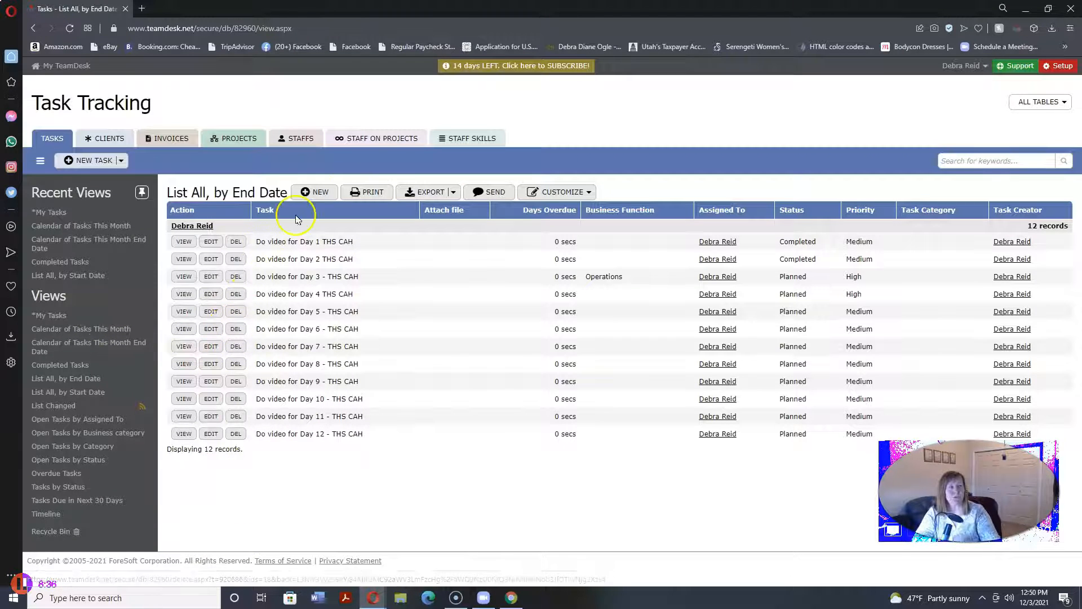
# Browse the Staff On Projects and Clients tables, and return to the Tasks overview
pyautogui.click(372, 141)
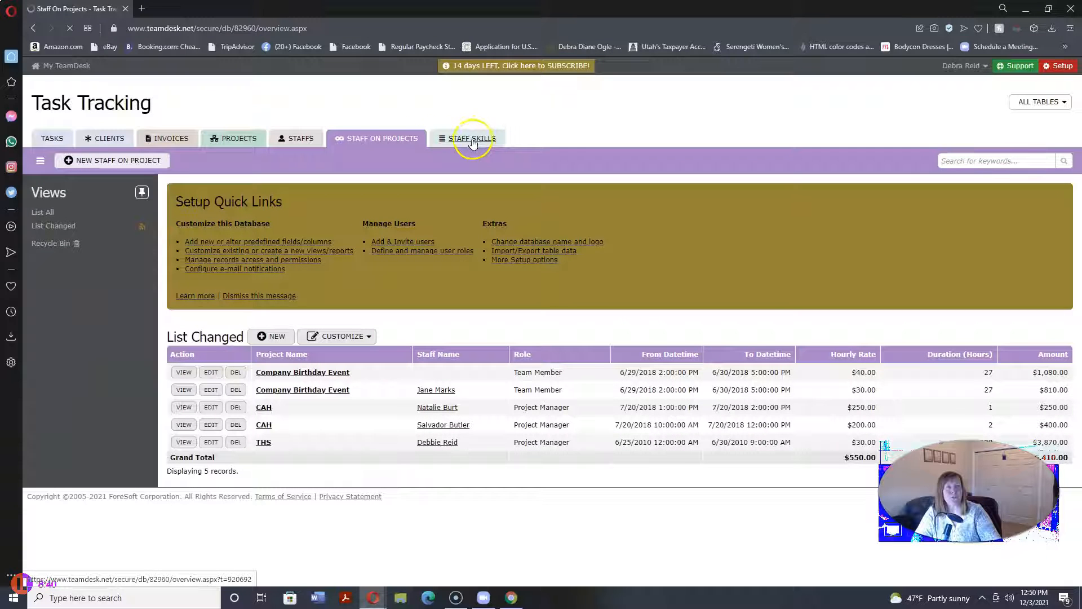
pyautogui.click(105, 138)
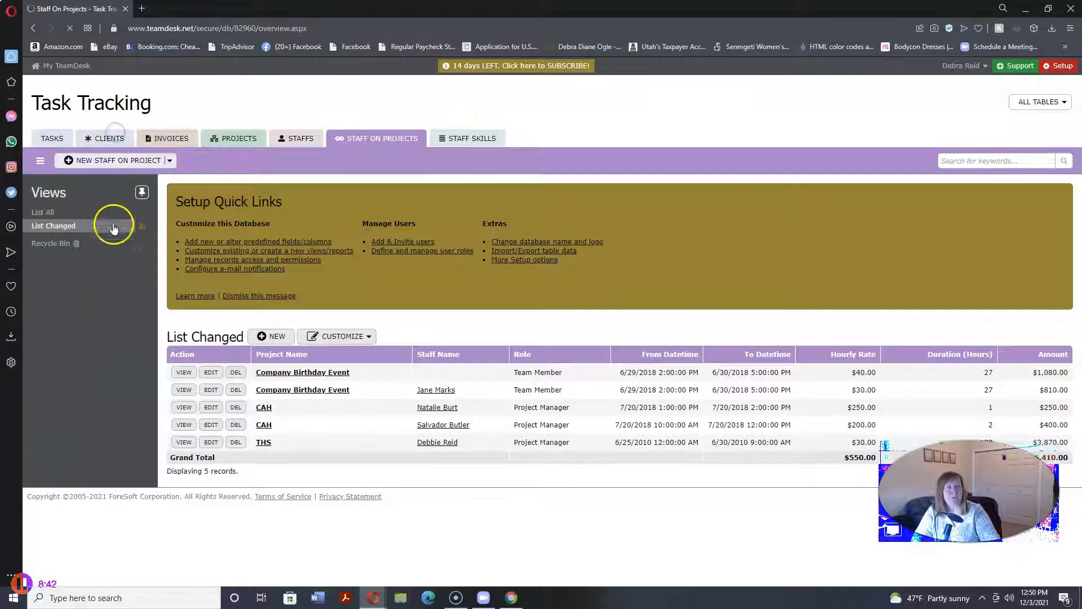
pyautogui.click(60, 140)
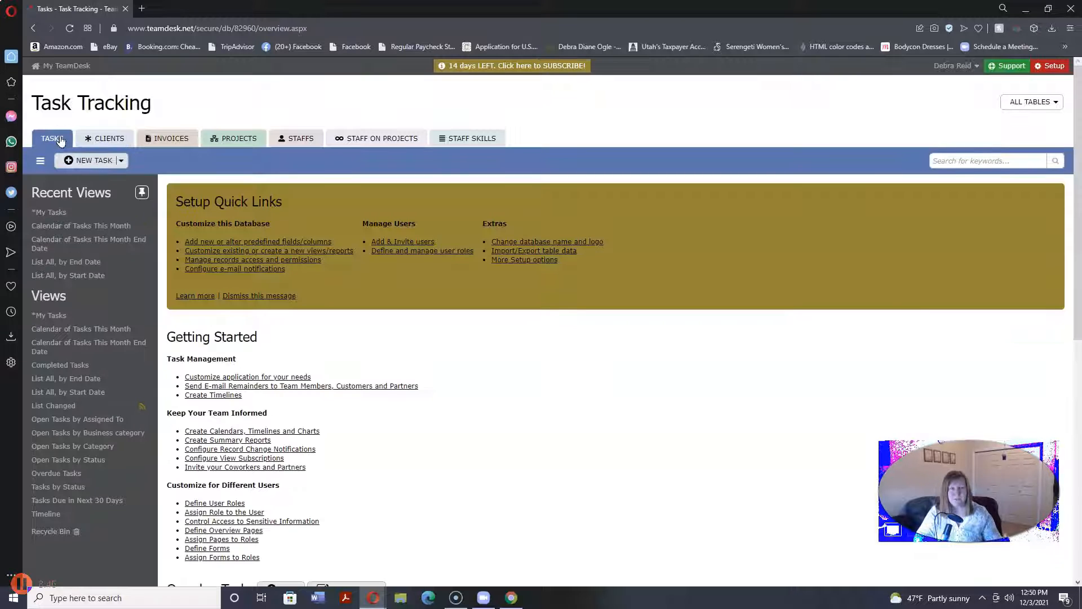